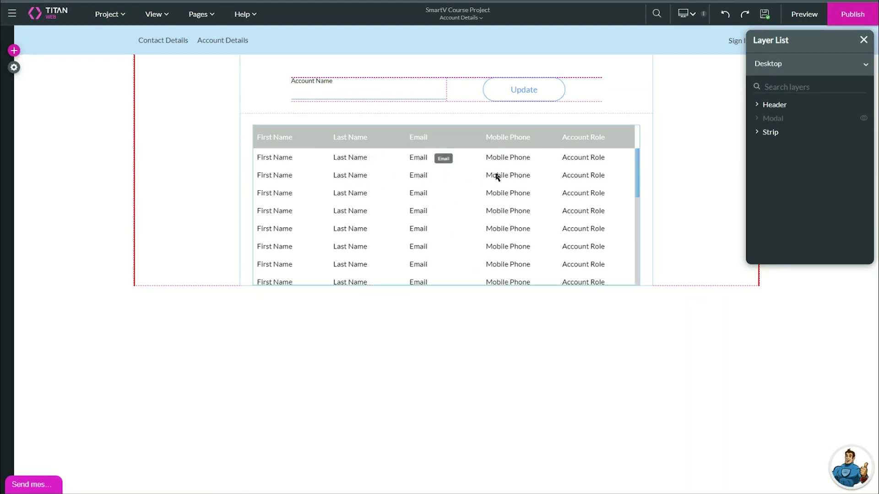
Step: Expand the contact's Account Role picklist to show --None--, Account Manager and Regular Contact
scroll(496, 177, down, 3)
scroll(493, 177, up, 3)
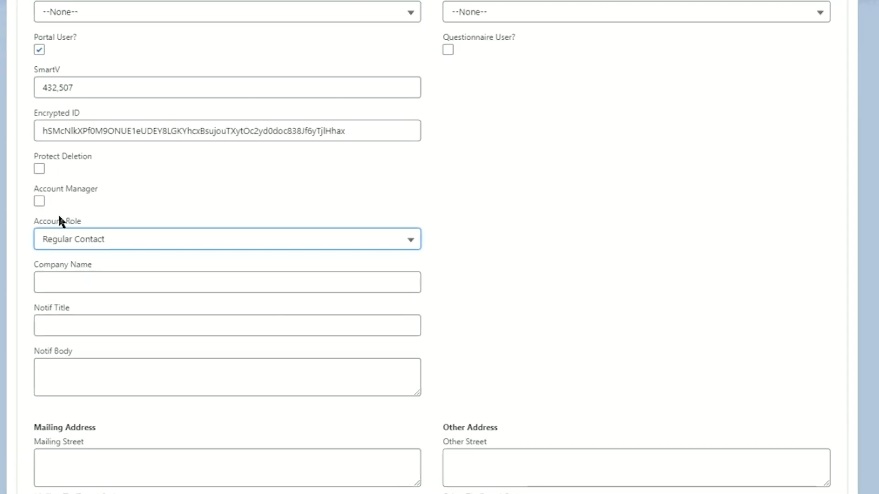
click(87, 240)
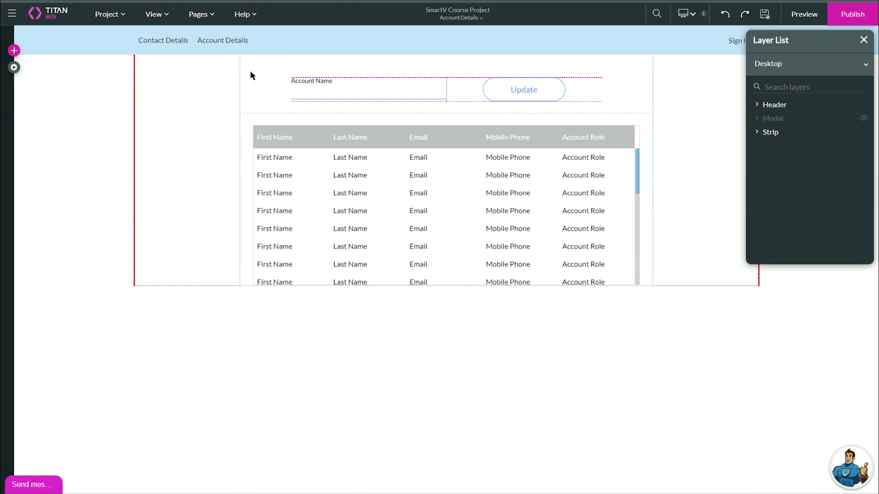
click(459, 18)
Step: Switch to the Contact Details page and enable Access control under Project settings > User Access
click(459, 45)
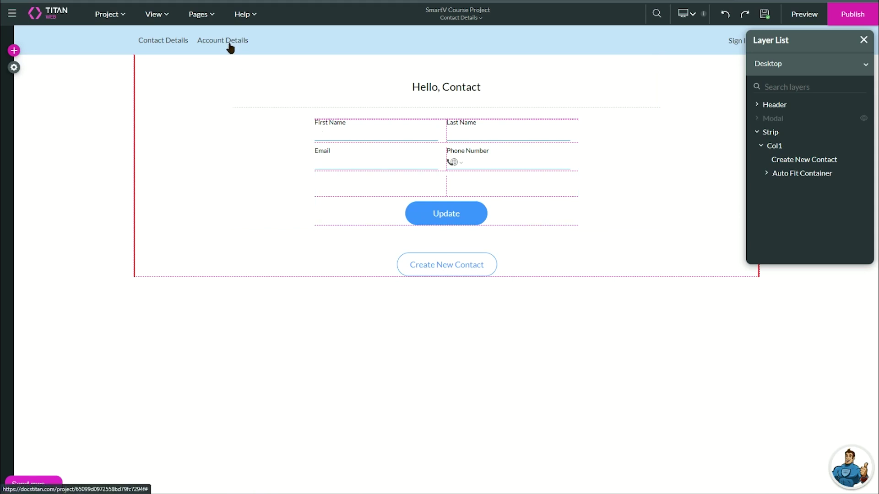
click(14, 67)
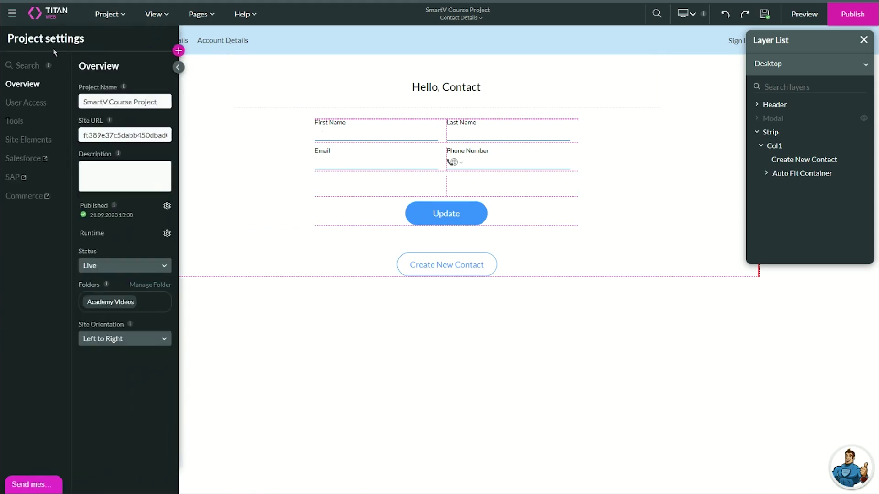
click(38, 104)
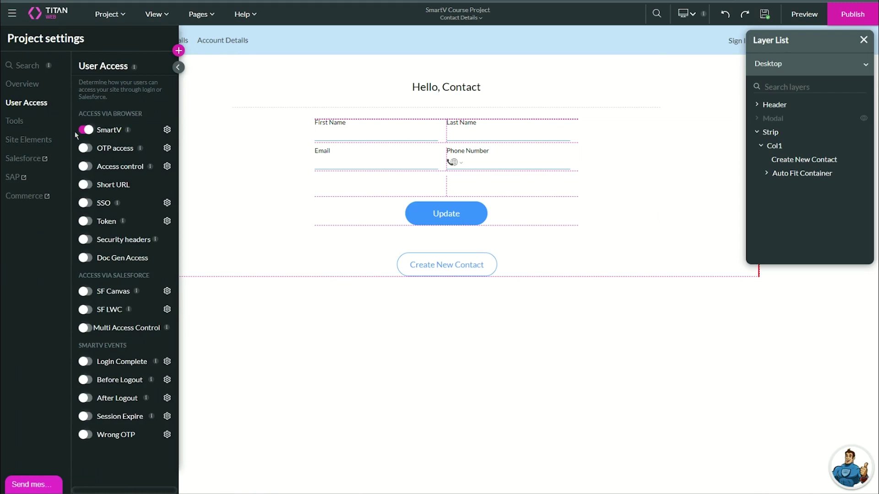
click(86, 167)
Step: Open Access control settings to list the Guest user and Fallback Role roles, then recheck Salesforce Account Role values
click(167, 168)
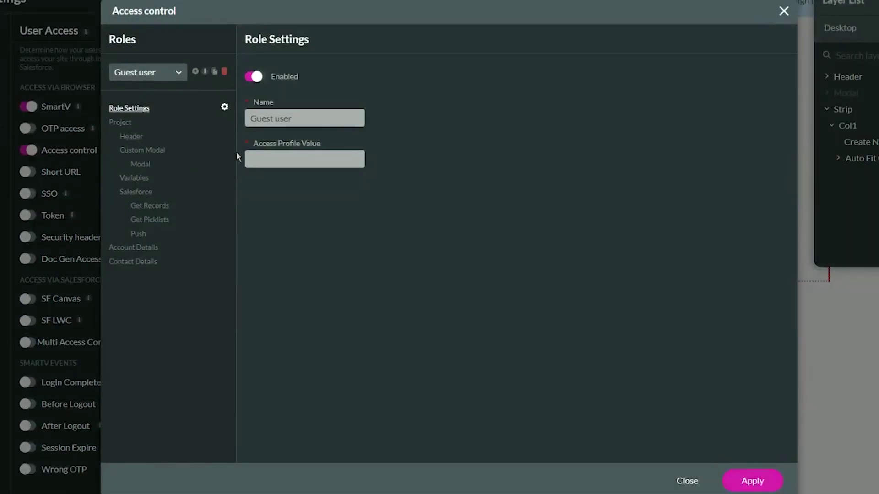
click(160, 75)
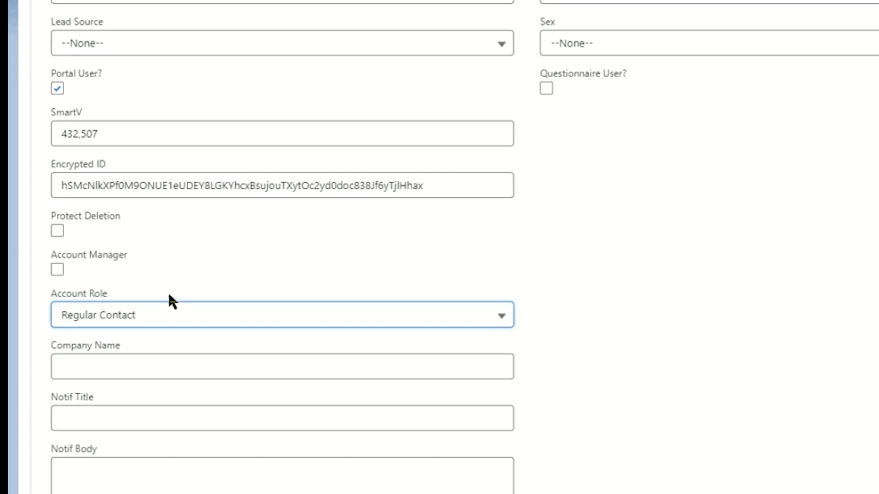
click(151, 315)
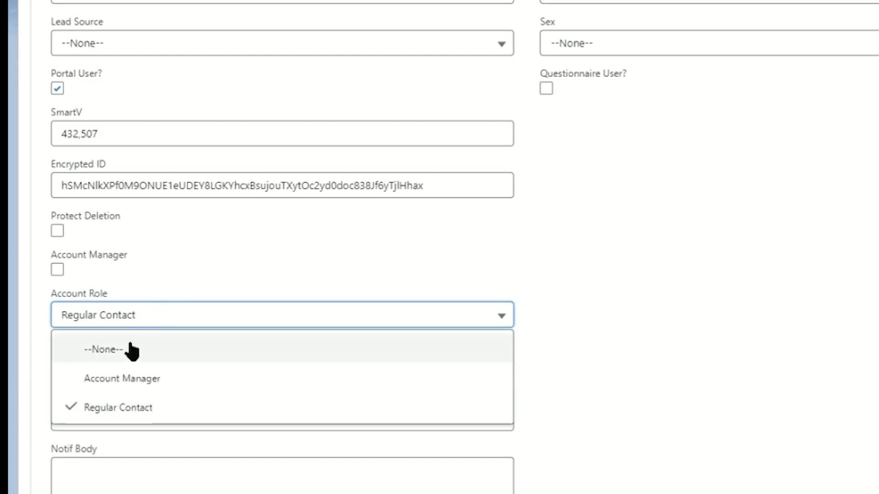
click(129, 349)
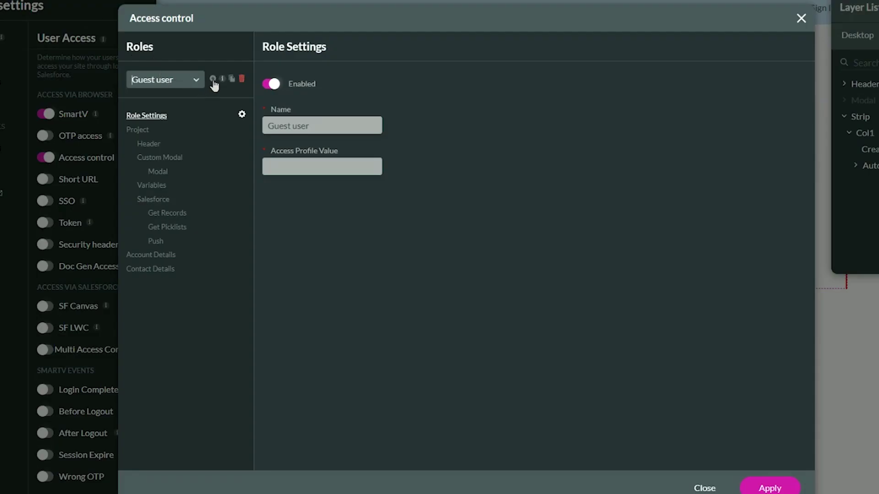
Step: Add Regular Contact and Account Manager roles with matching Access Profile Values, then select Regular Contact
click(213, 80)
drag(318, 122, 118, 116)
text(R)
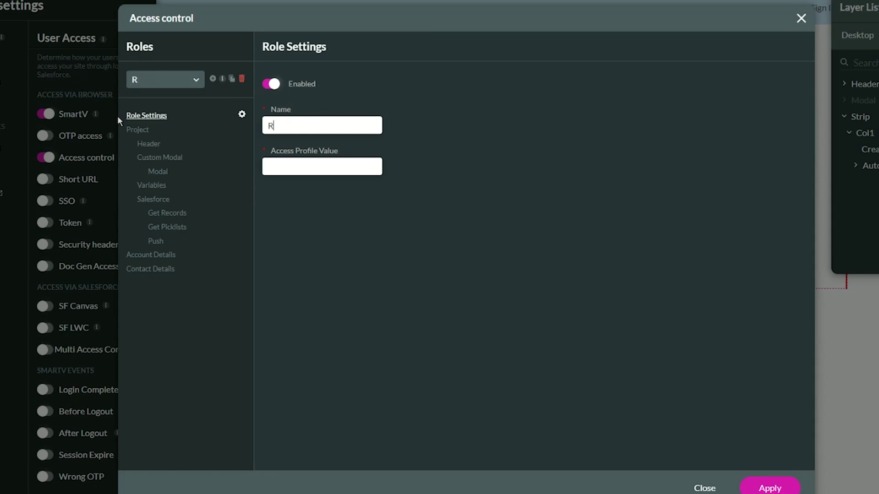
text(egular Contact)
key(ctrl+a)
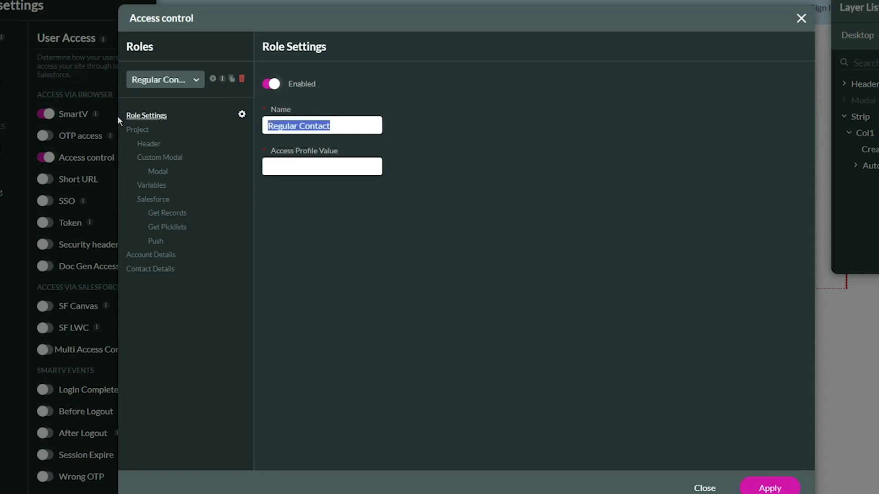
key(ctrl+z)
key(ctrl+z)
key(ctrl+a)
text(A)
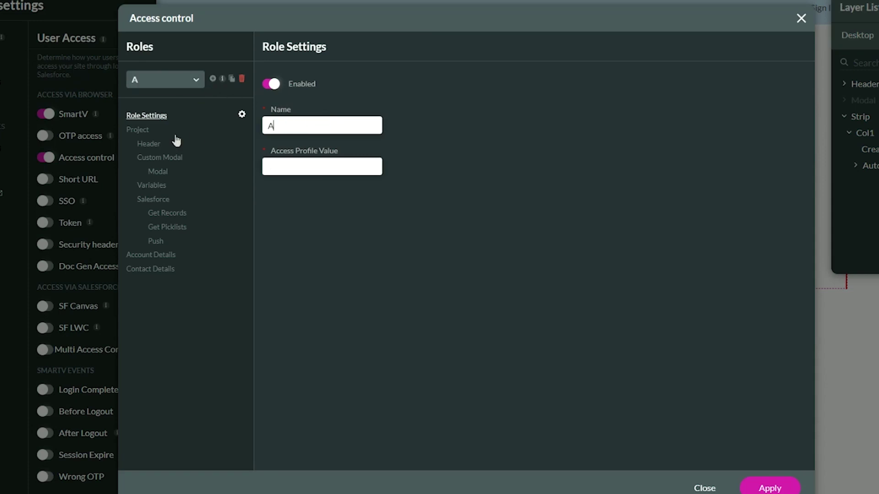
text(ccount Manager)
key(ctrl+a)
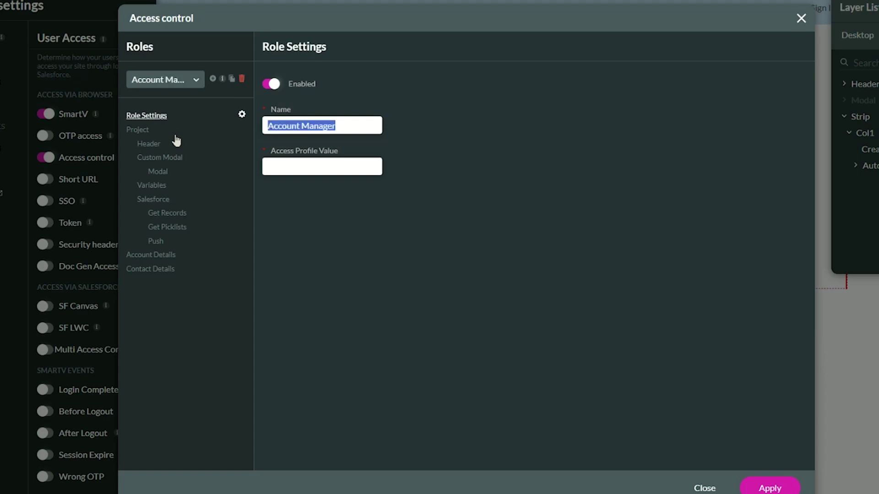
click(183, 80)
click(189, 145)
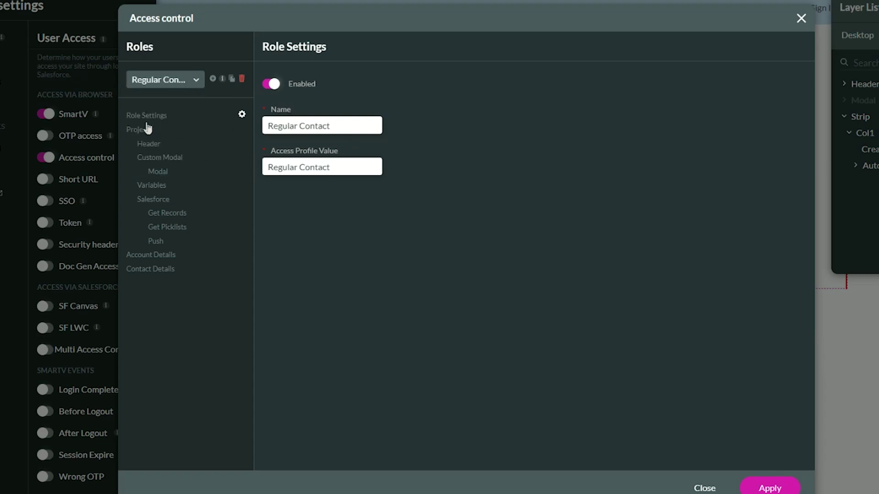
Step: Review the Regular Contact role's Header, Custom Modal, Variables and Salesforce rules
click(162, 146)
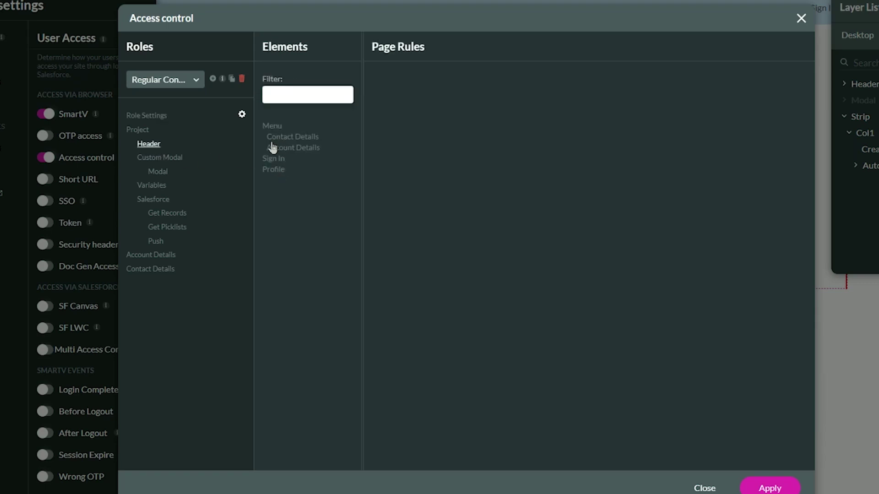
click(273, 169)
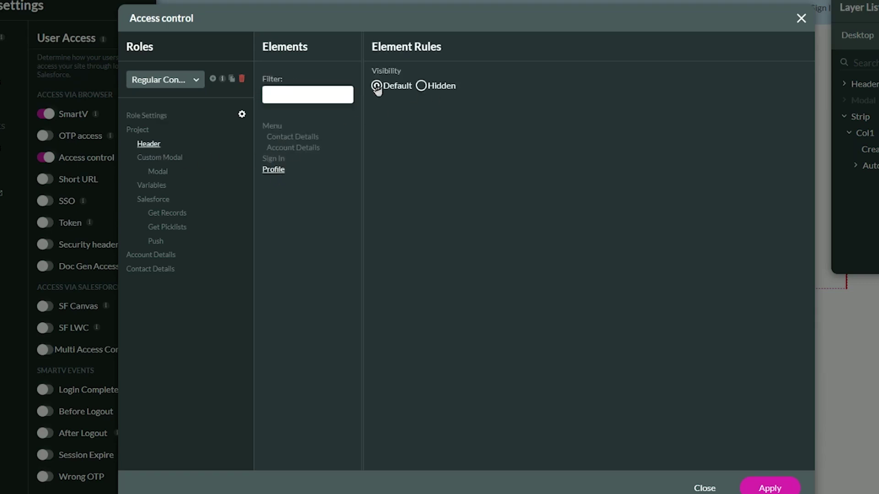
click(163, 172)
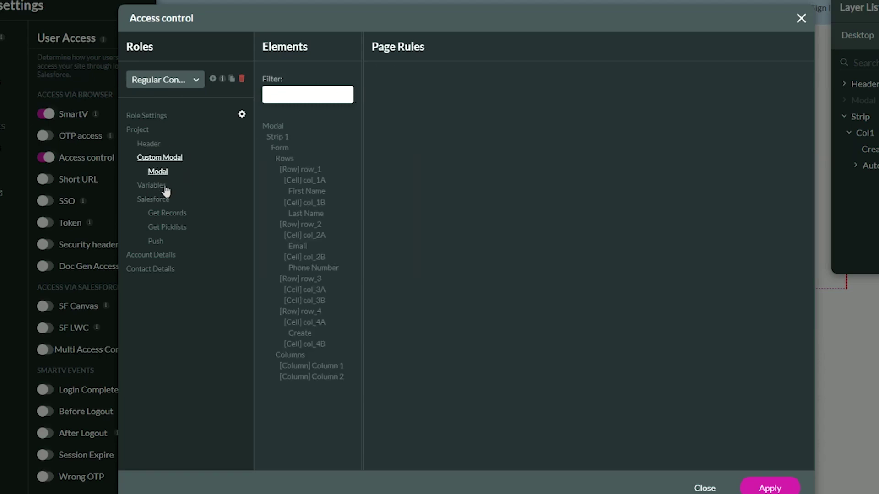
click(162, 186)
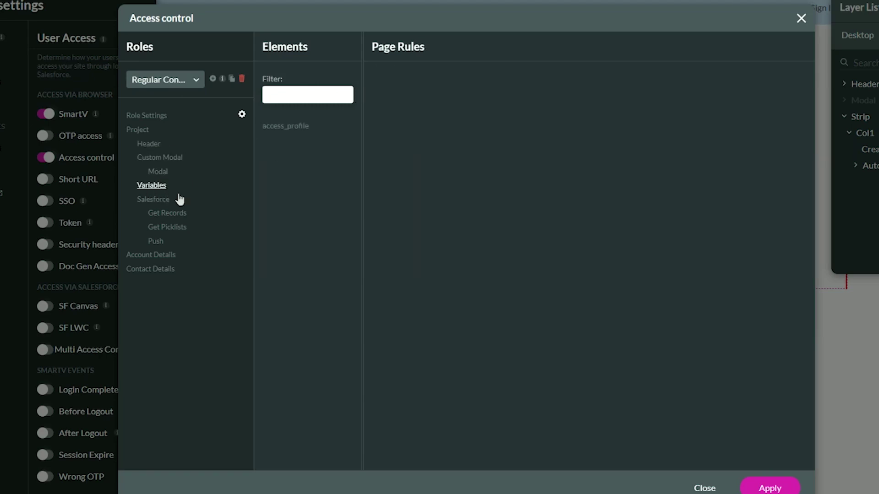
click(293, 127)
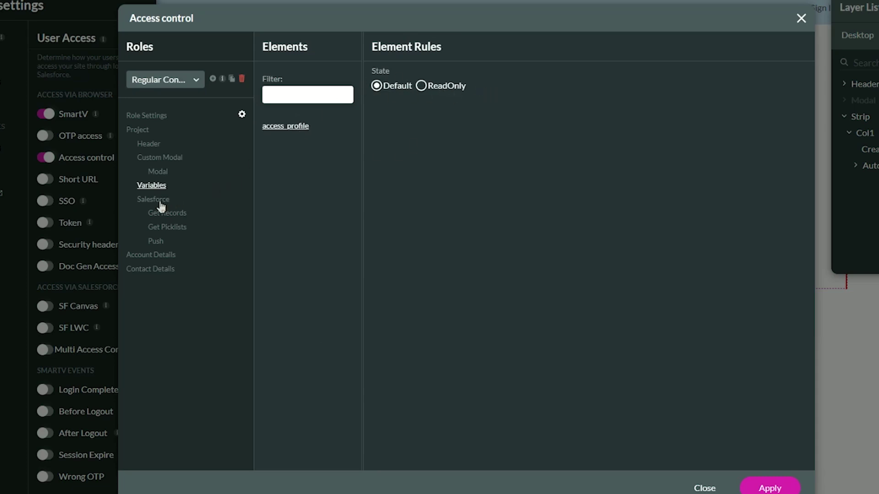
click(171, 233)
click(160, 242)
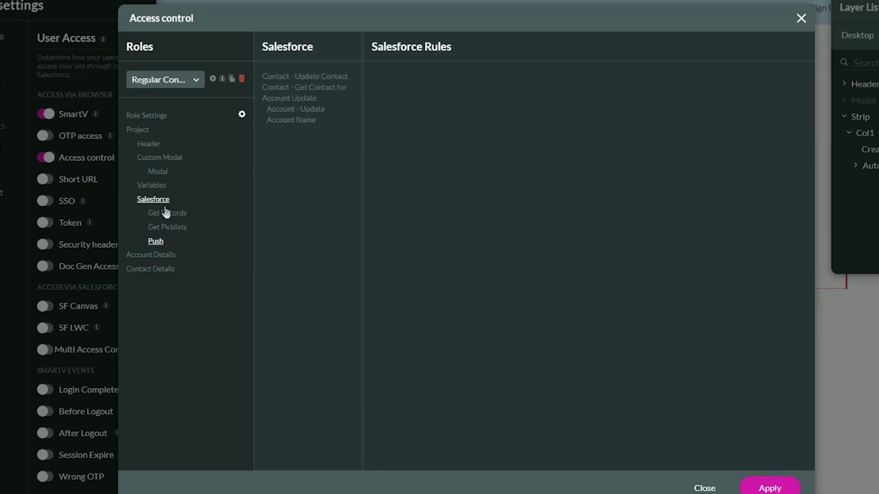
click(157, 171)
Step: Set the Custom Modal's Modal to Hidden for Regular Contact and bring up Account Details rules
click(173, 83)
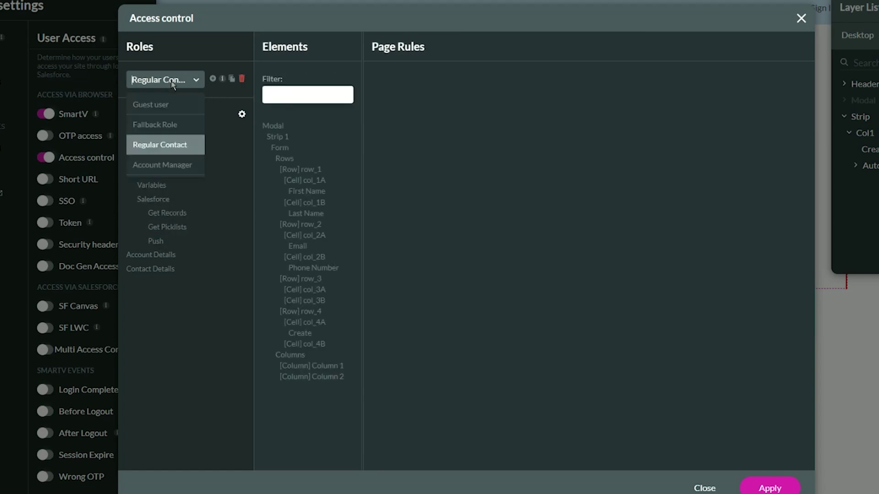
click(172, 84)
click(157, 160)
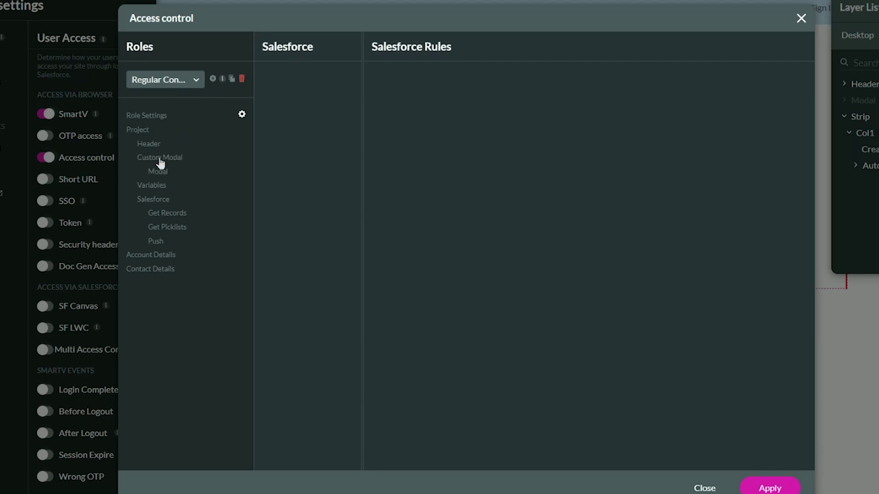
click(160, 171)
click(274, 127)
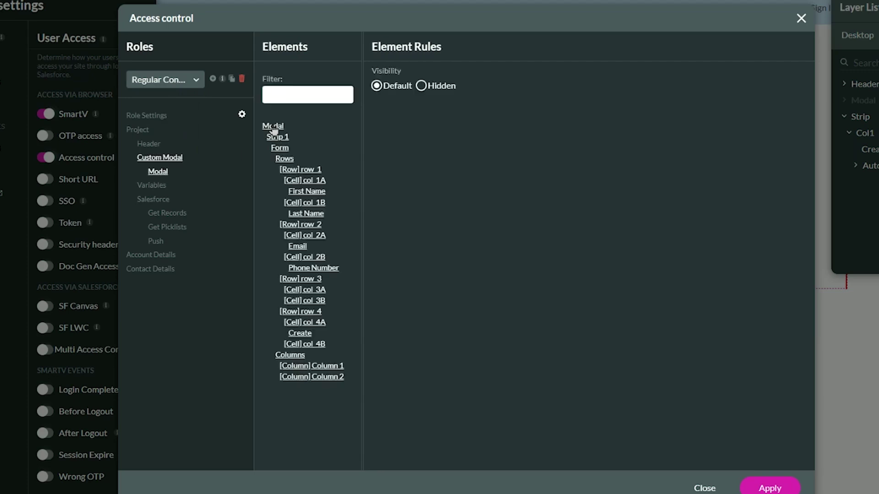
click(422, 86)
click(156, 255)
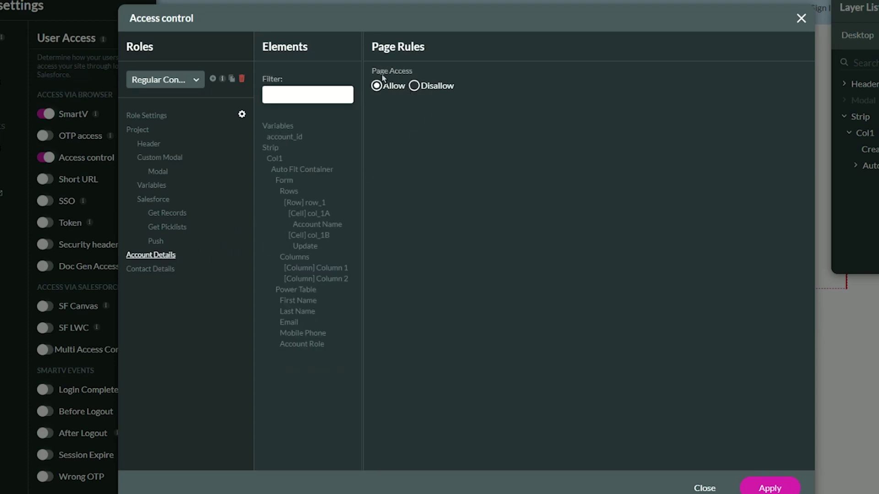
Step: Set Account Details page access to Disallow for Regular Contact, then view Contact Details page rules
click(414, 87)
click(162, 271)
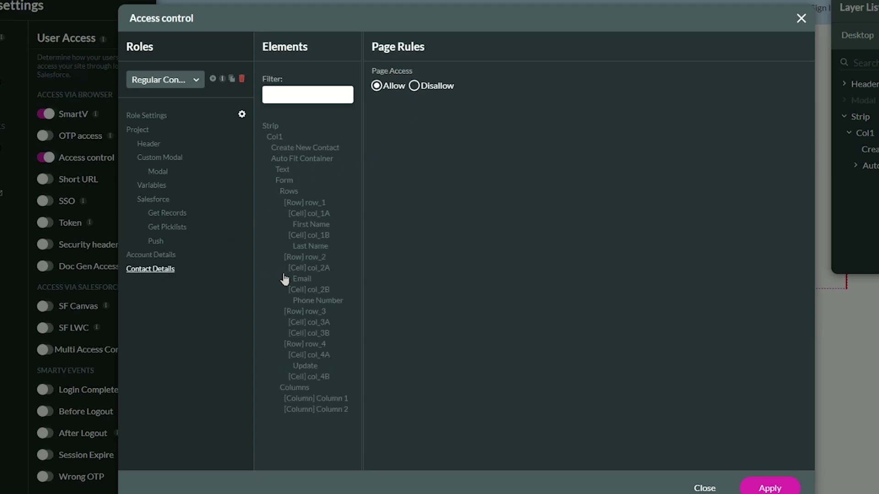
click(294, 149)
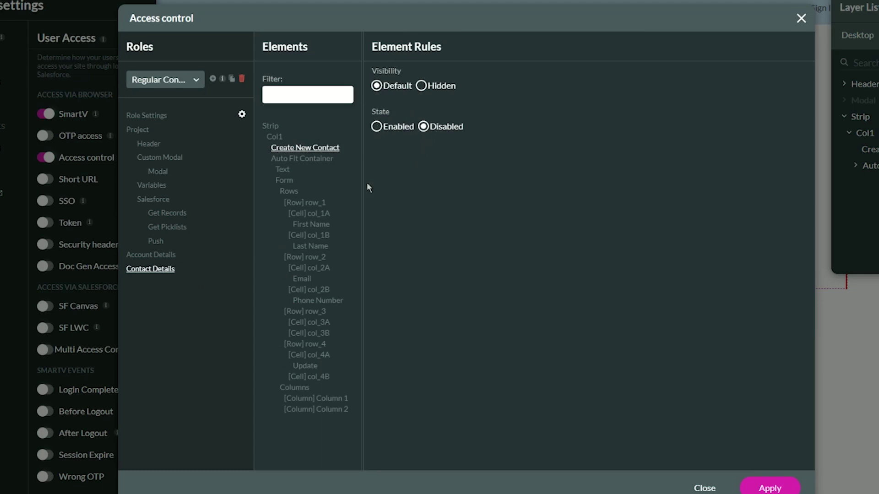
Step: Hide the Contact Details Form for the Account Manager role and apply the access rules
click(183, 83)
click(185, 166)
click(284, 181)
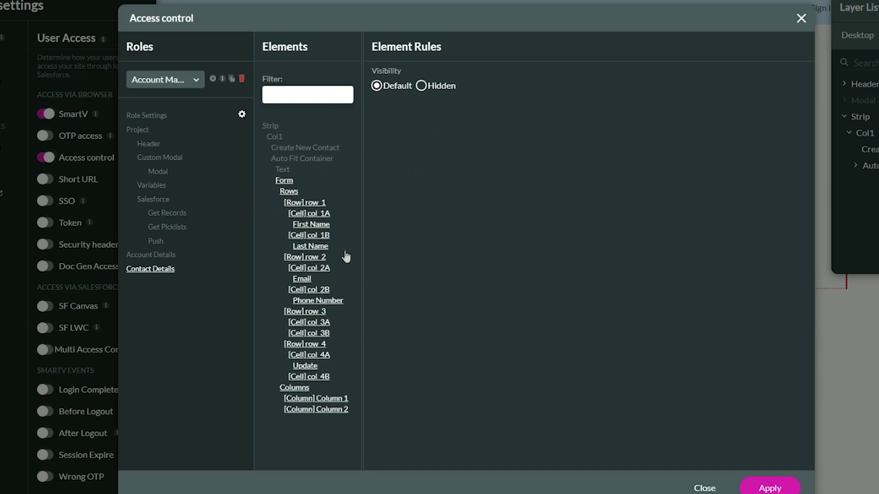
click(422, 87)
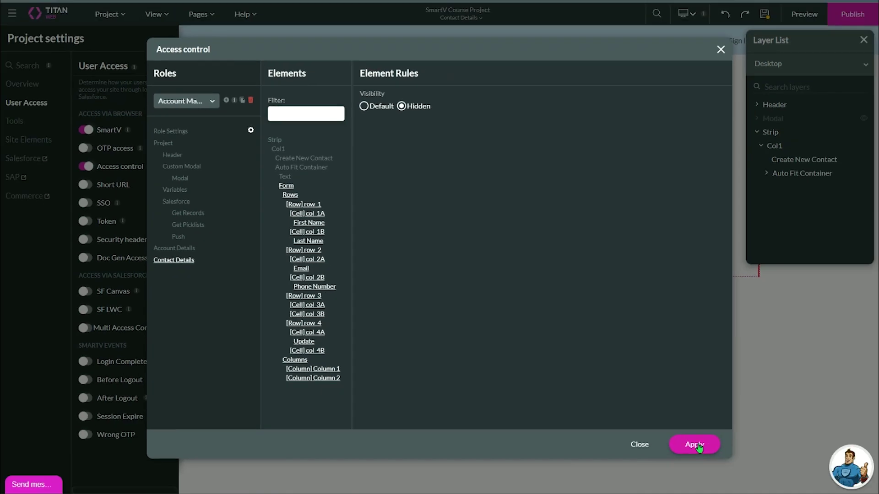
click(694, 444)
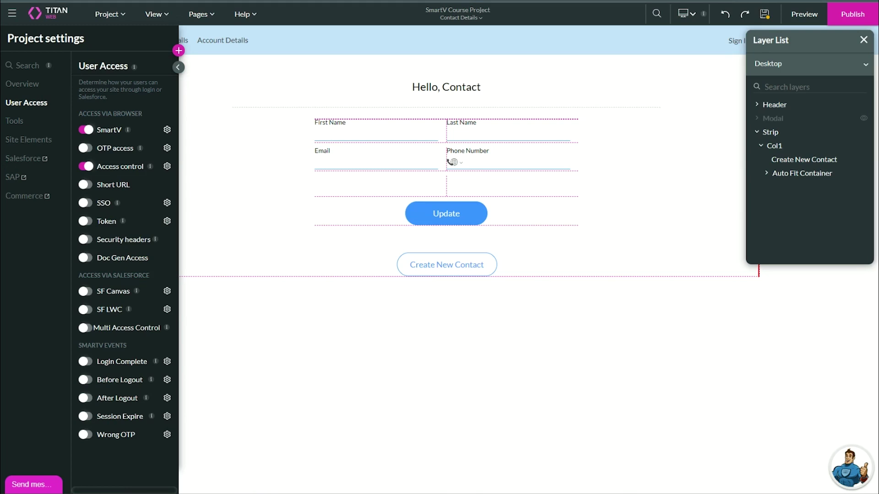
click(15, 122)
click(166, 366)
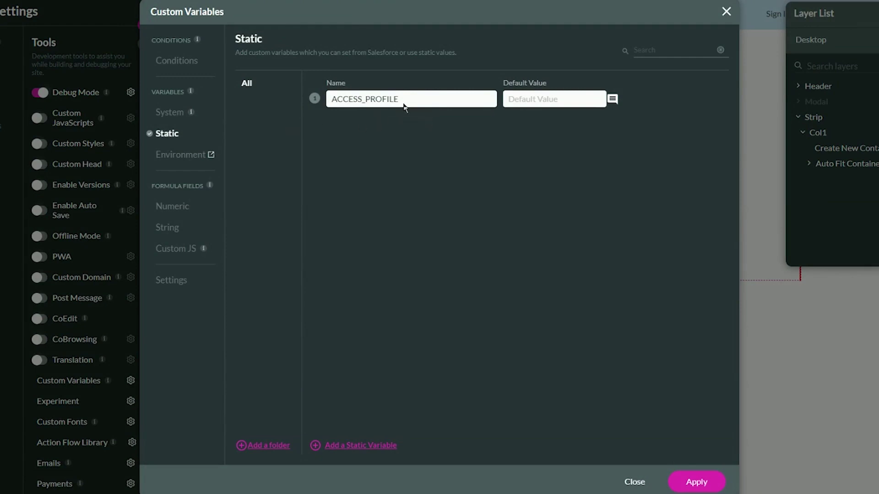
drag(414, 99, 326, 102)
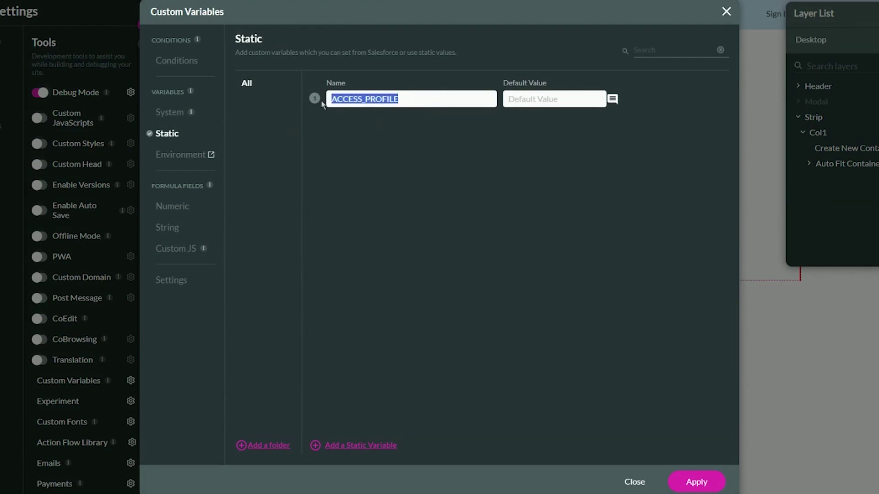
click(382, 104)
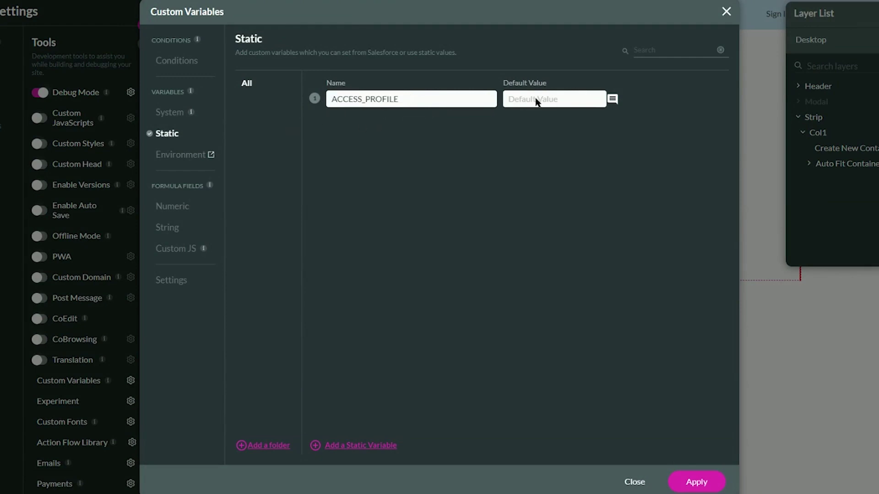
click(727, 11)
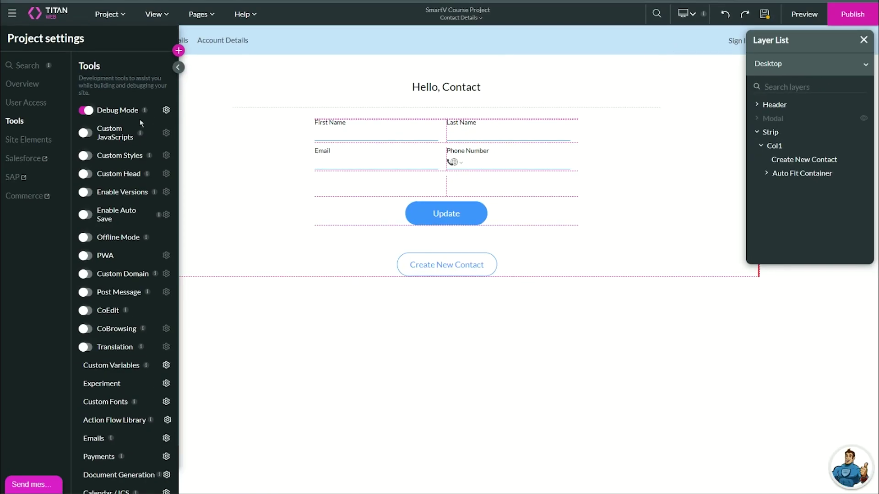
click(45, 108)
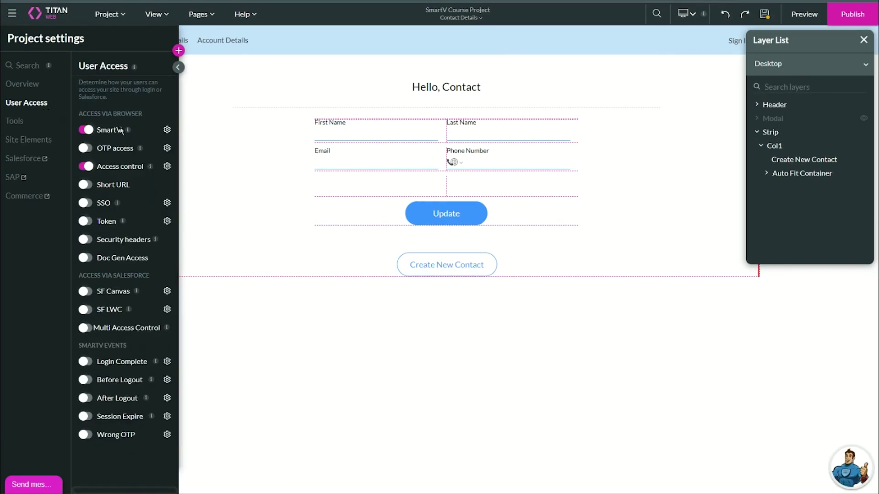
Step: Map the SmartV access_profile parameter to Account Role, regenerate the SmartV login, and close settings
click(167, 130)
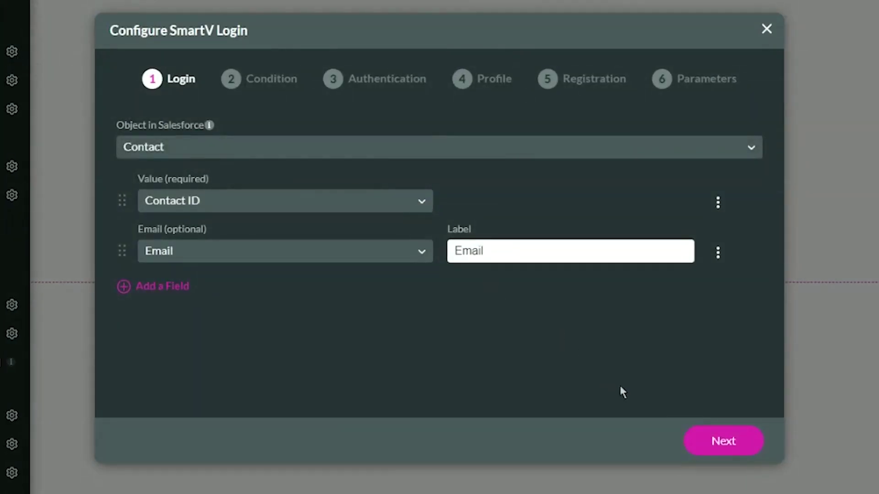
click(721, 444)
click(721, 445)
click(723, 445)
click(723, 446)
click(724, 446)
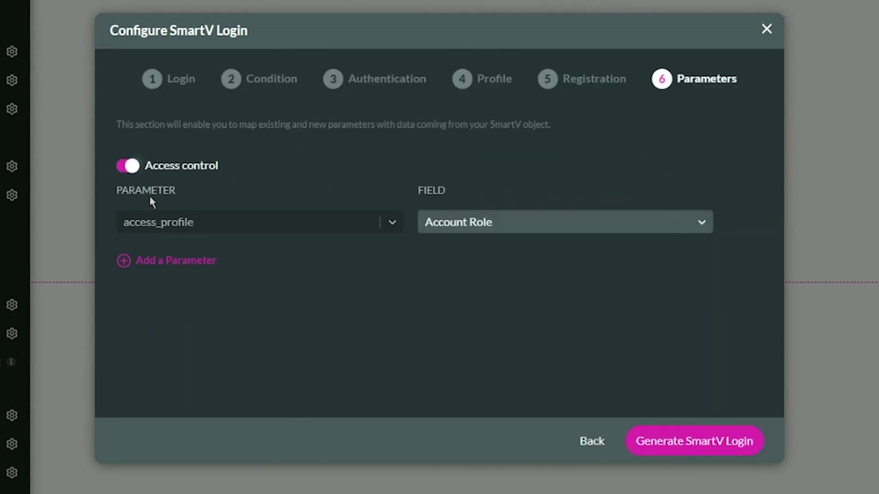
click(470, 222)
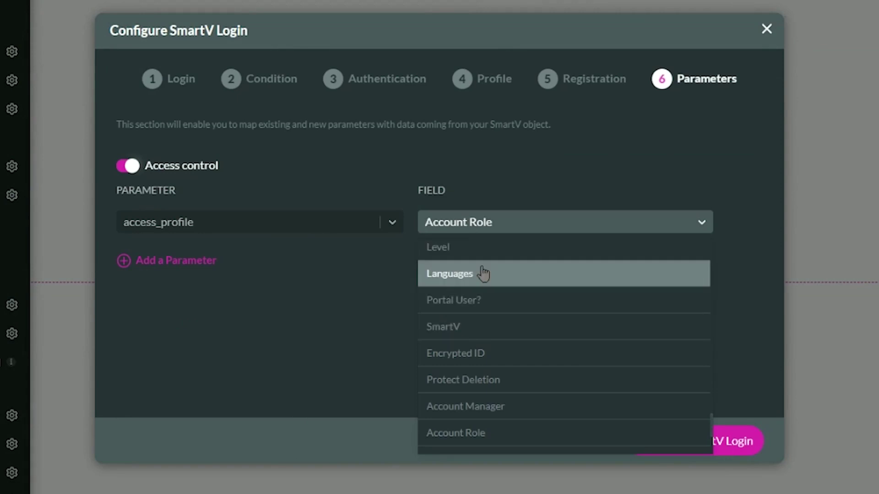
scroll(485, 284, down, 5)
scroll(487, 295, up, 5)
text(acc)
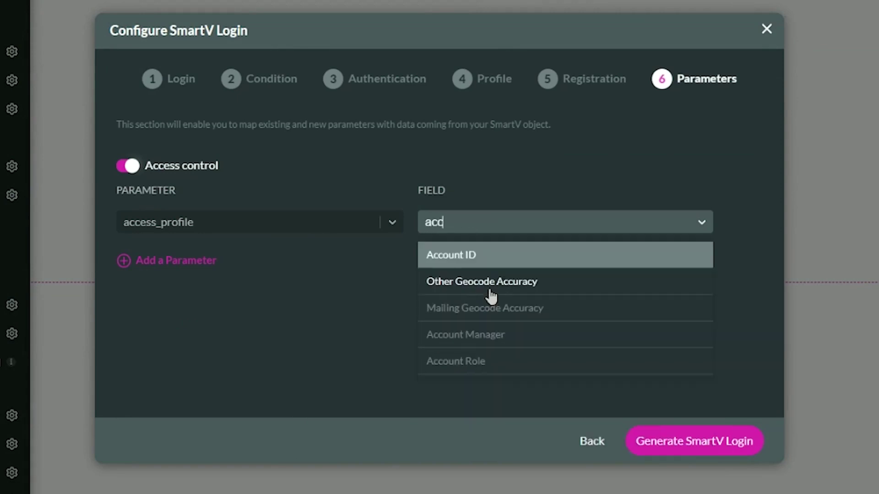
click(483, 369)
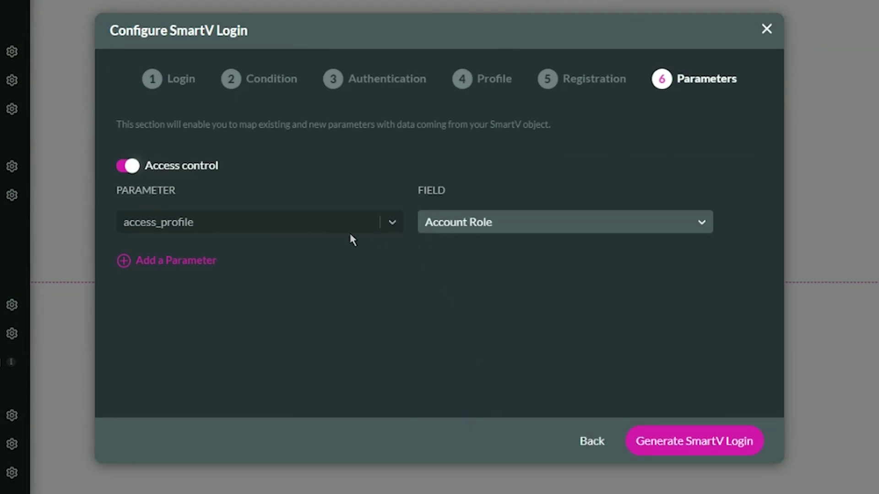
click(695, 446)
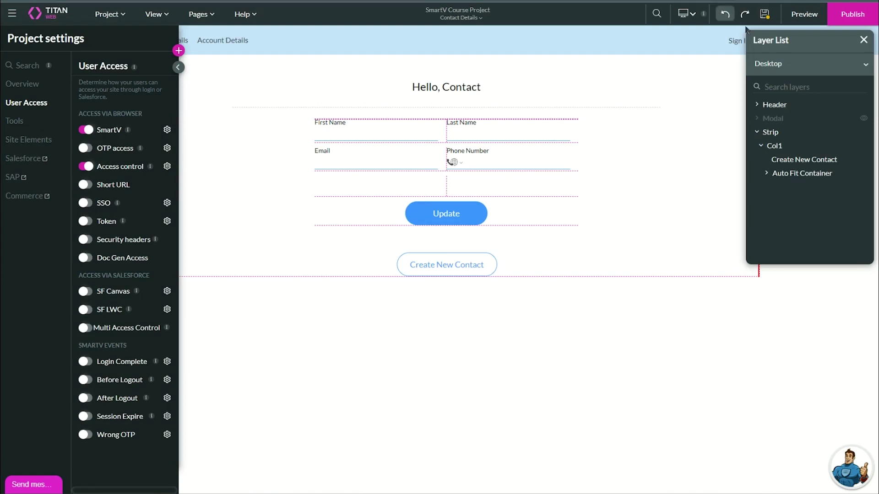
click(764, 15)
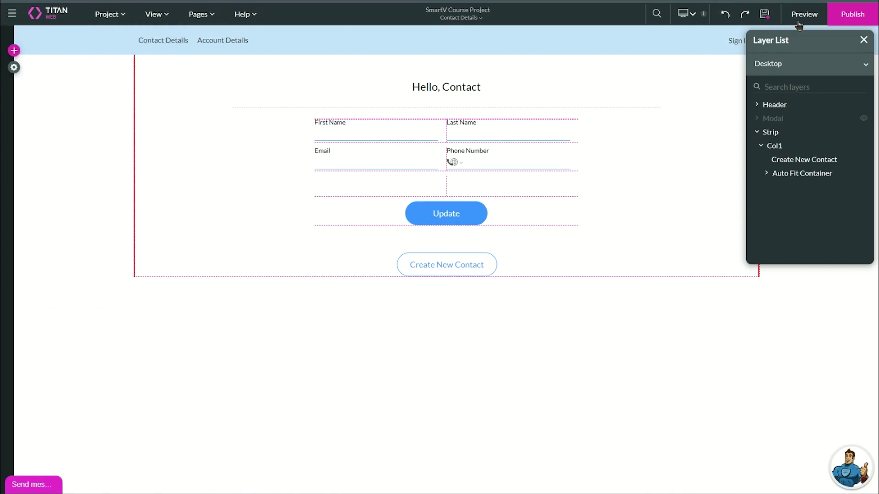
Step: Preview the site and log in as the regular contact with the emailed verification code
click(801, 19)
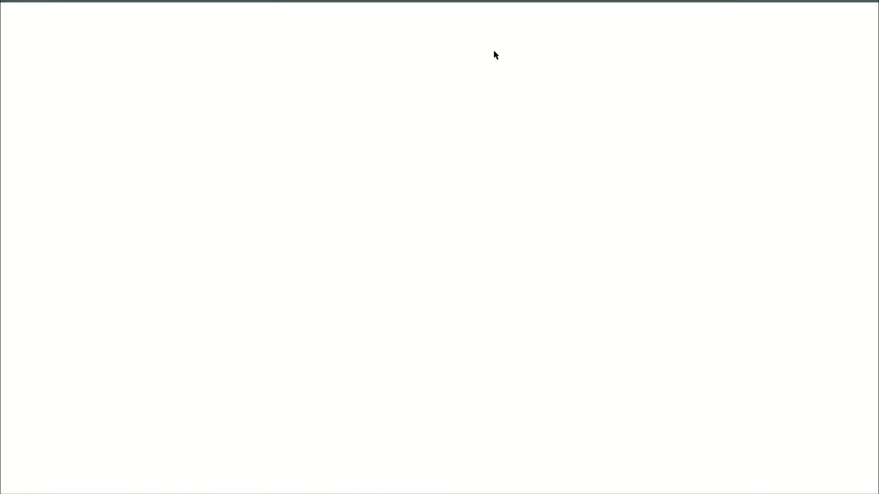
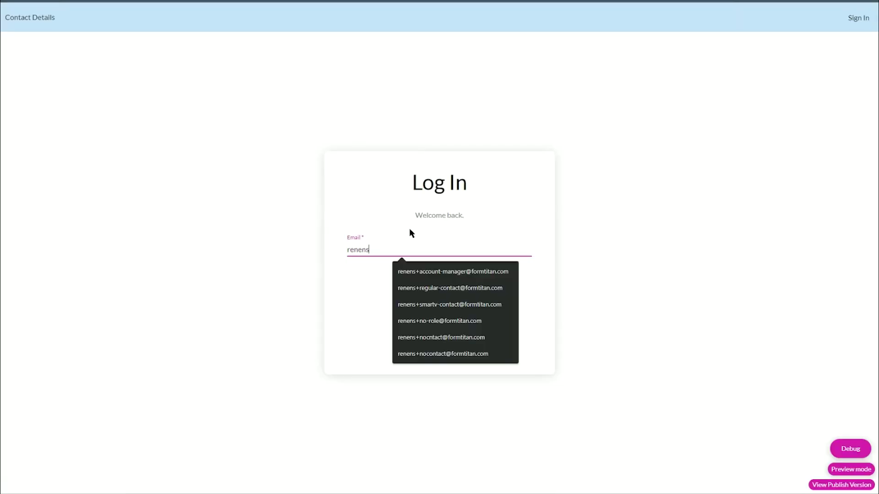
key(Down)
key(Return)
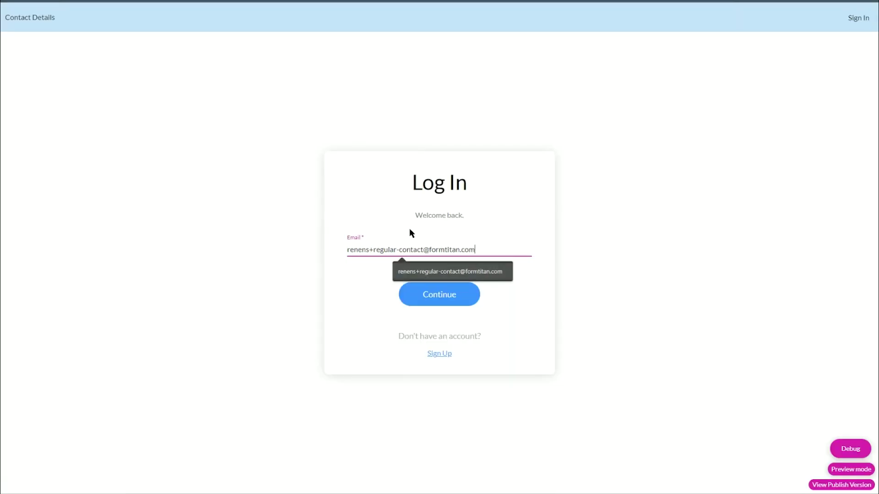
key(Return)
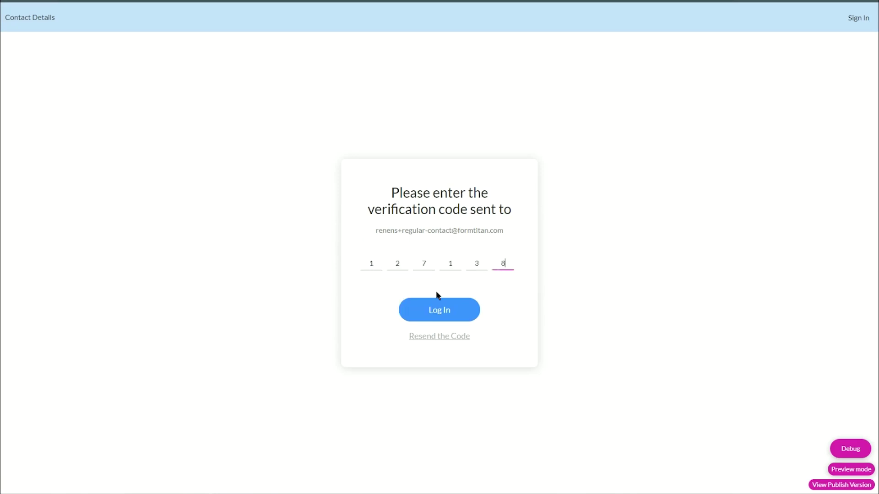
click(439, 308)
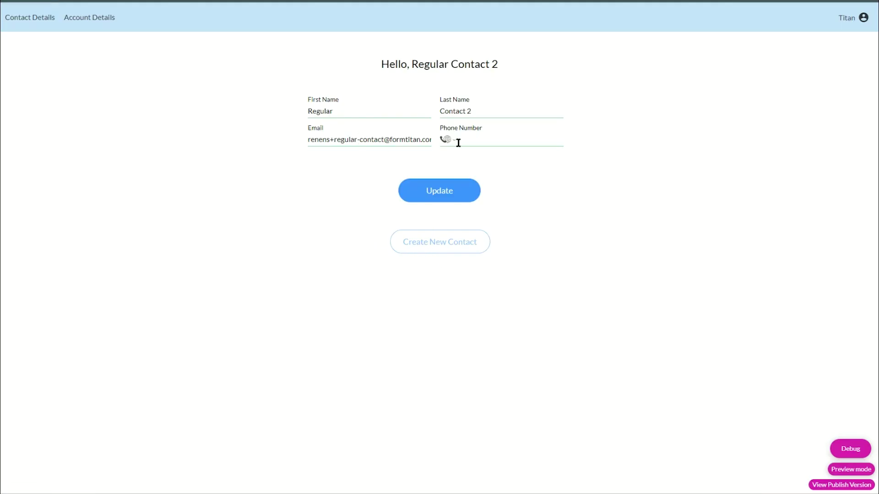
Step: Remove the trailing 2 from the last name, save, and confirm Account Details is forbidden
click(492, 115)
key(BackSpace)
key(BackSpace)
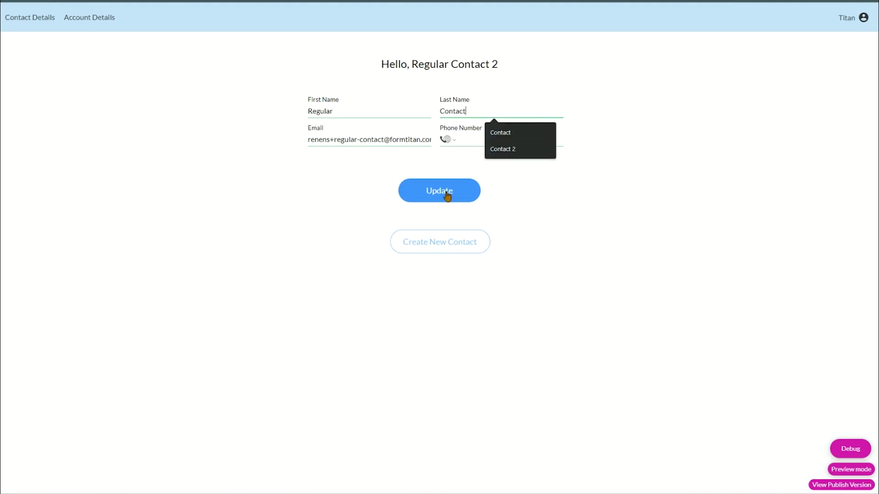
click(445, 192)
click(428, 247)
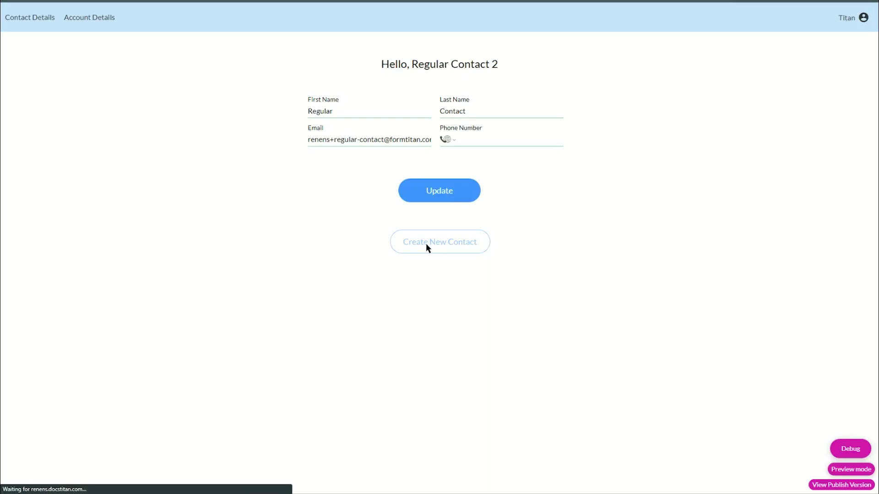
click(97, 21)
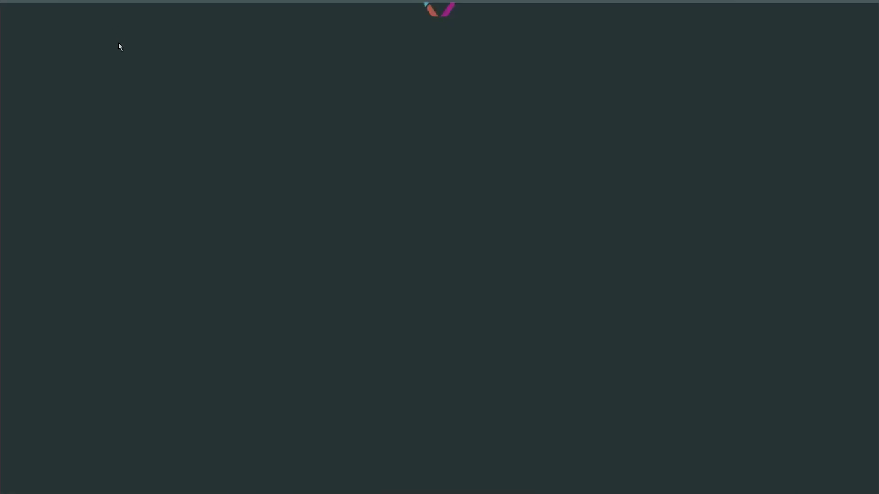
drag(374, 166, 551, 214)
click(551, 213)
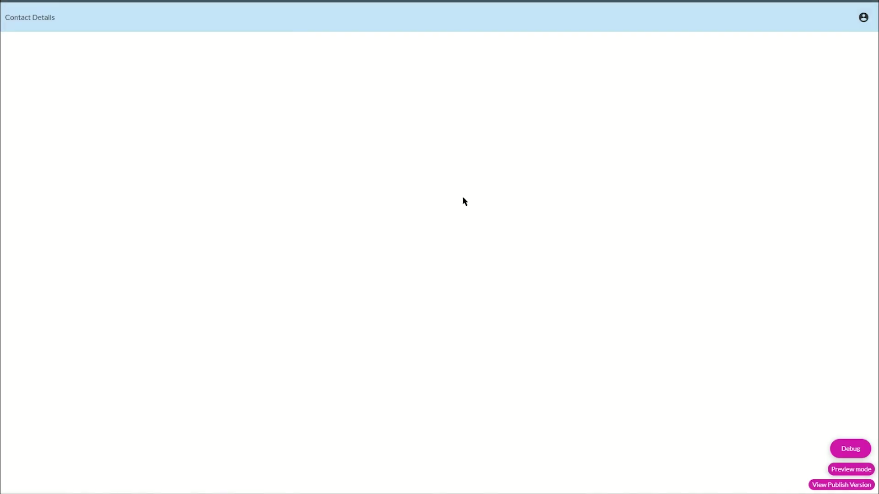
Step: Sign out and log in to the preview as the account manager with a verification code
click(863, 17)
click(860, 48)
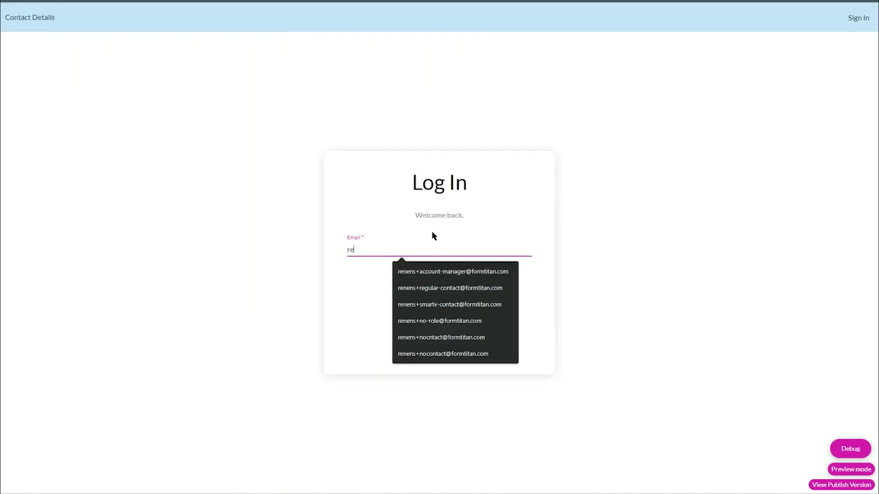
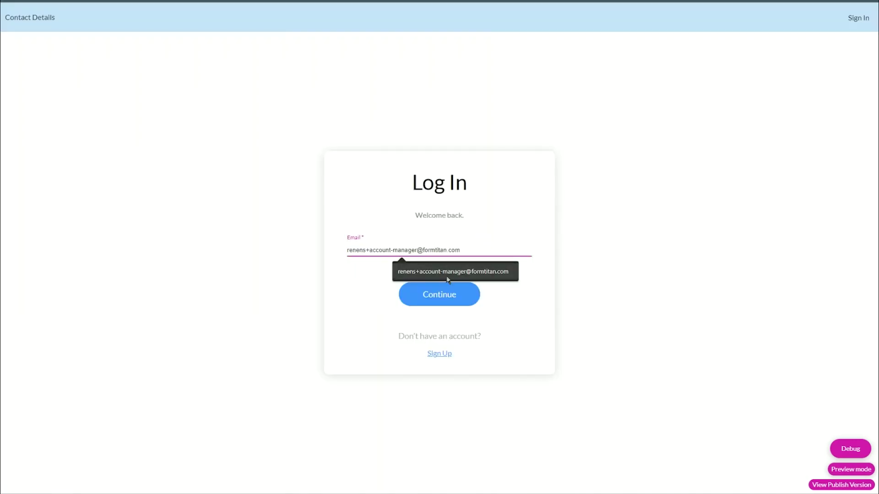
click(449, 272)
click(451, 295)
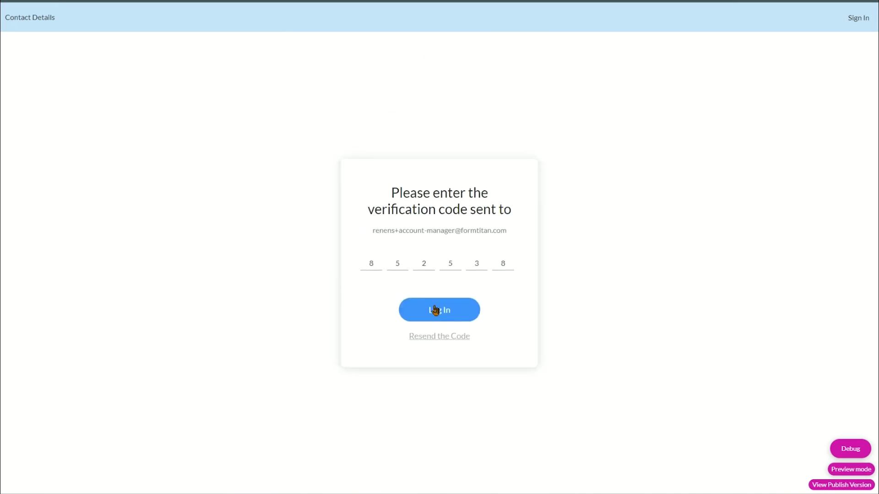
click(437, 308)
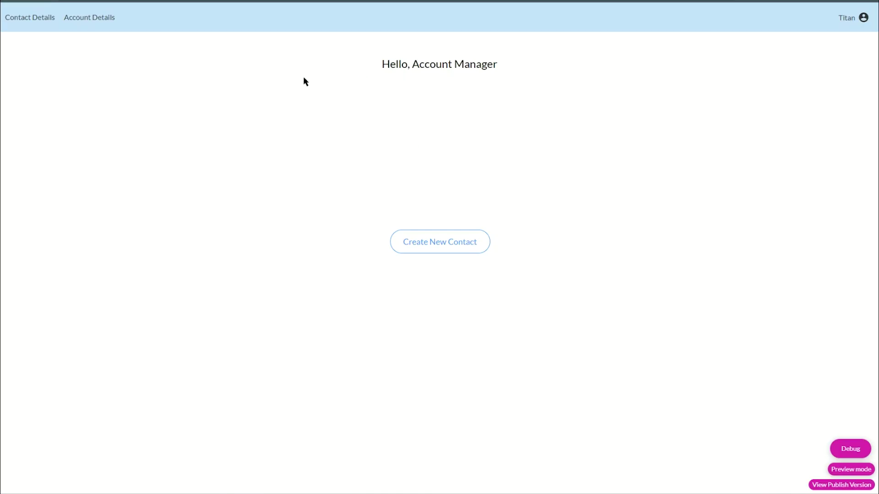
Step: Check the new contact form and the Account Details page, then return to Contact Details
click(456, 243)
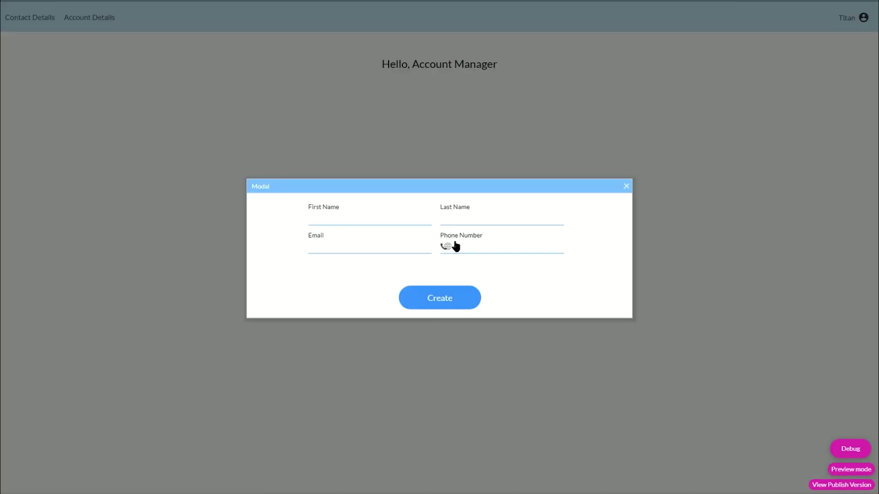
click(625, 186)
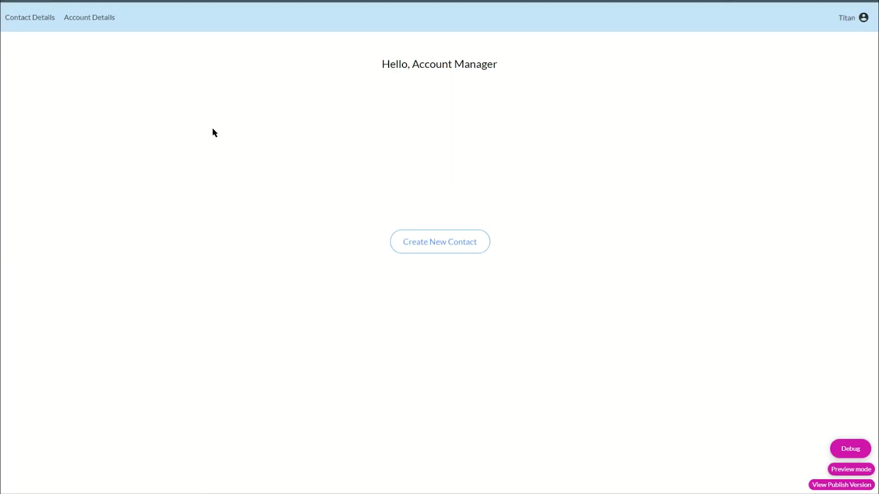
click(92, 20)
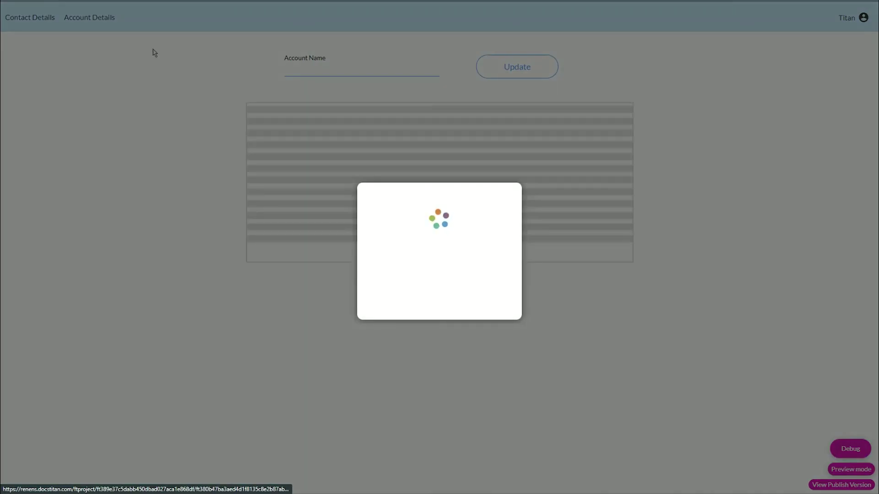
scroll(350, 137, down, 5)
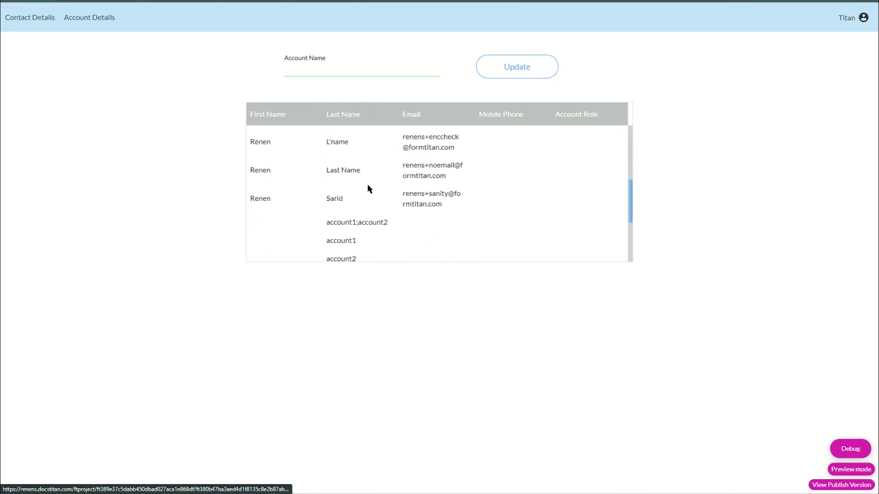
scroll(355, 158, down, 3)
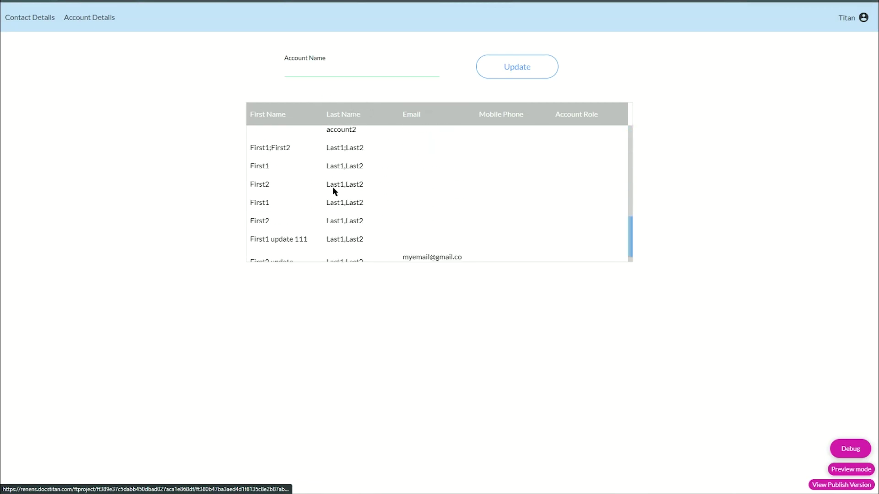
scroll(333, 189, down, 1)
scroll(400, 182, up, 8)
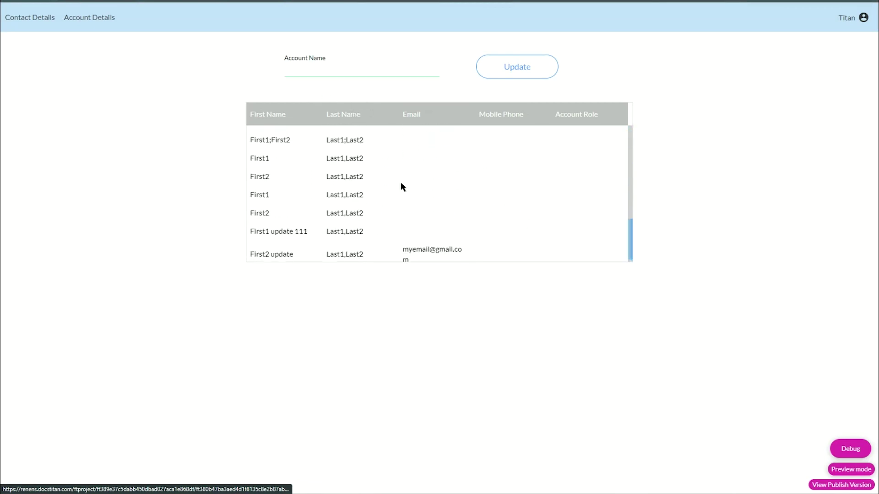
click(44, 27)
Step: Sign out and log back in as the regular contact, entering the verification code
click(847, 19)
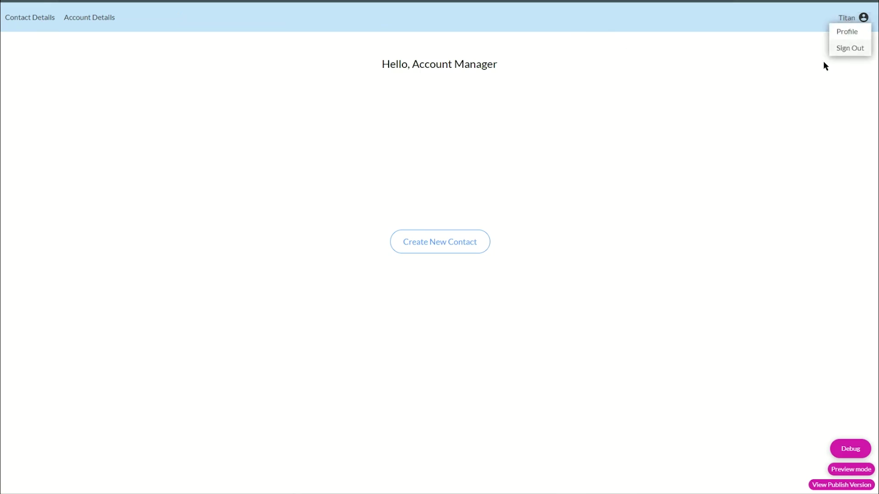
click(849, 49)
click(386, 245)
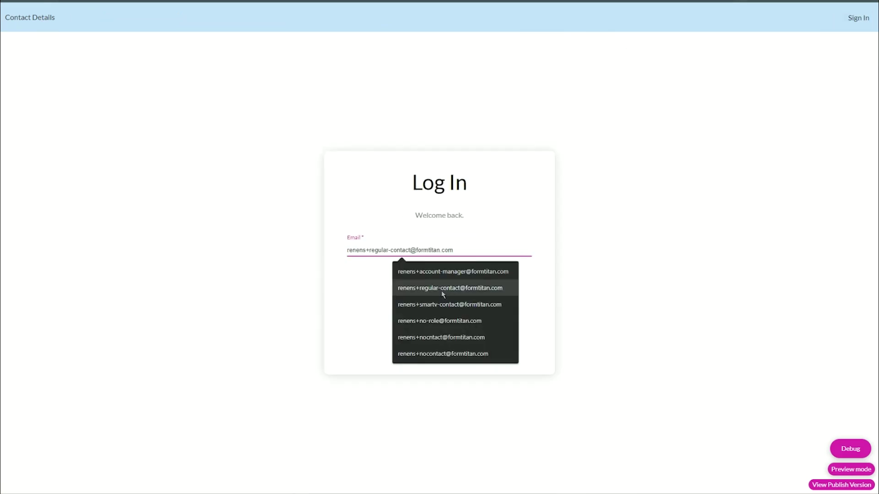
click(443, 288)
click(430, 294)
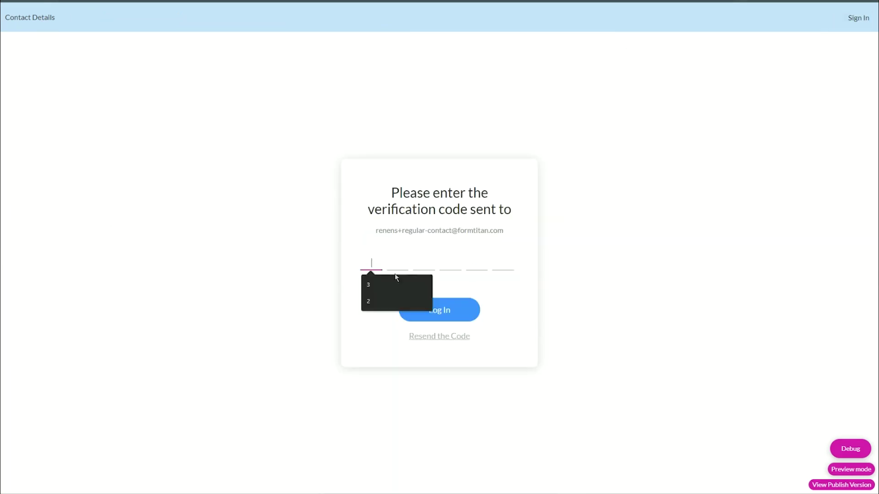
key(ctrl+v)
click(406, 311)
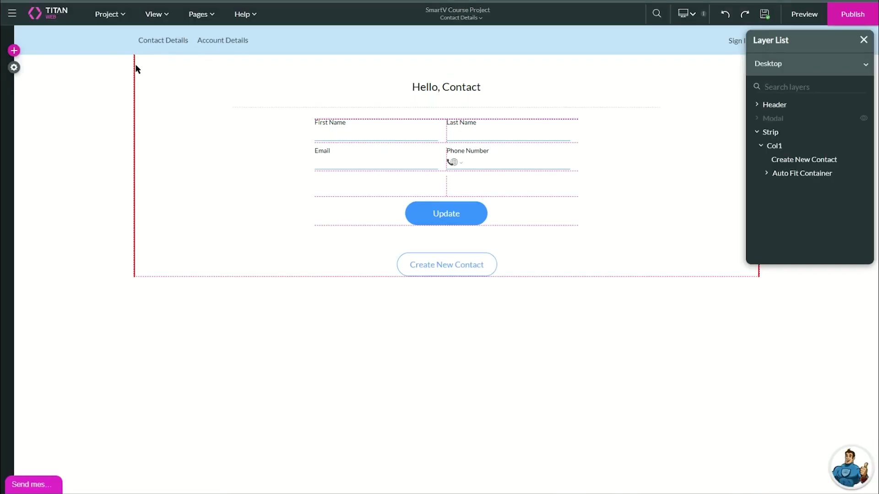
Step: Hide the Header's Account Details item for Regular Contact, apply, save, and refresh the preview
click(9, 69)
click(28, 103)
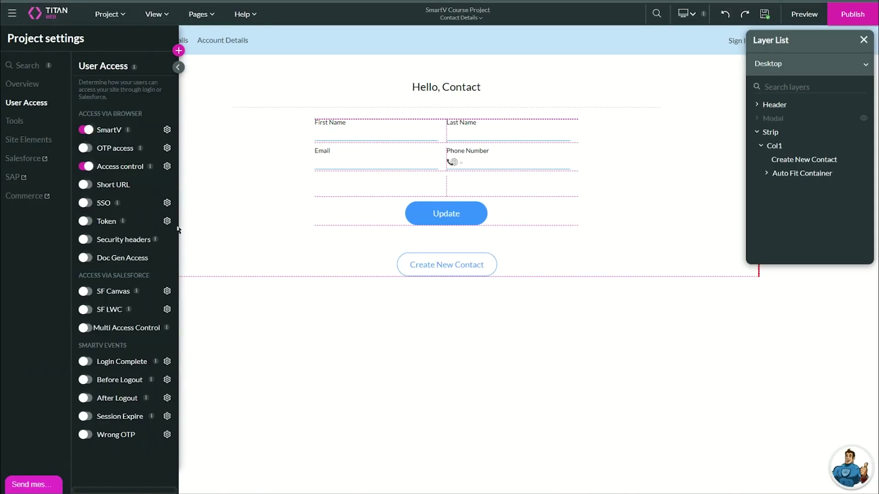
click(167, 166)
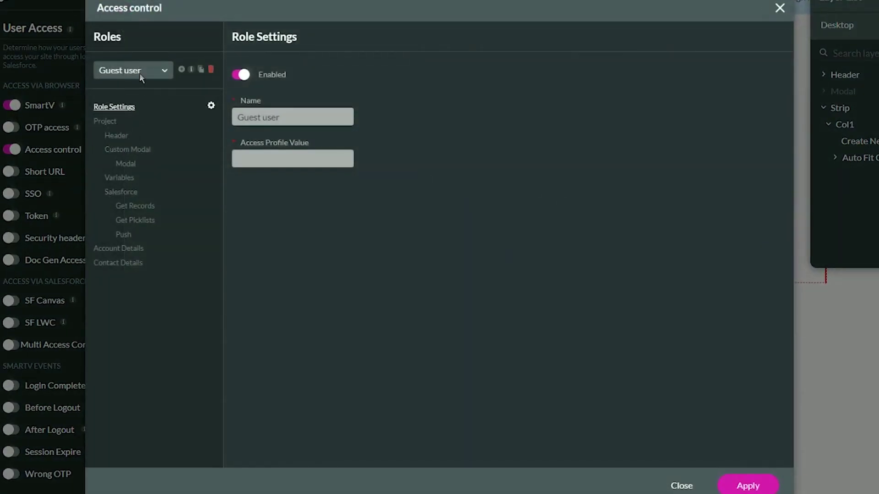
click(191, 103)
click(136, 139)
click(117, 137)
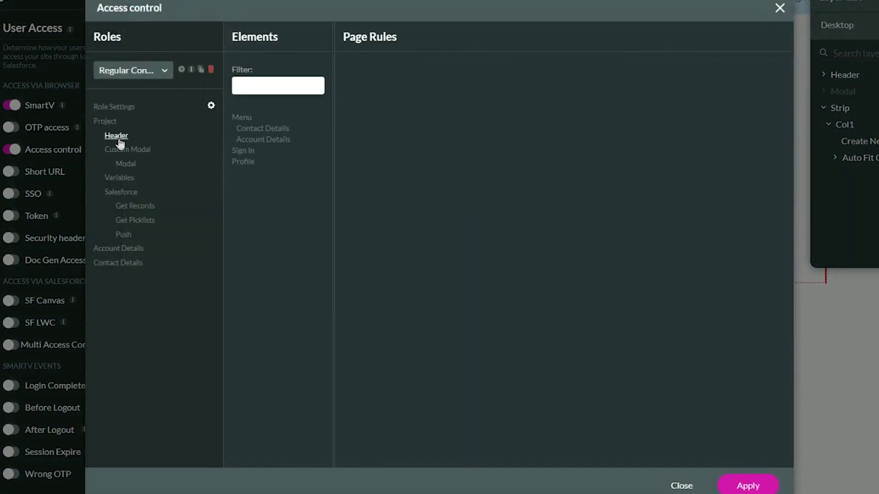
click(274, 140)
click(393, 76)
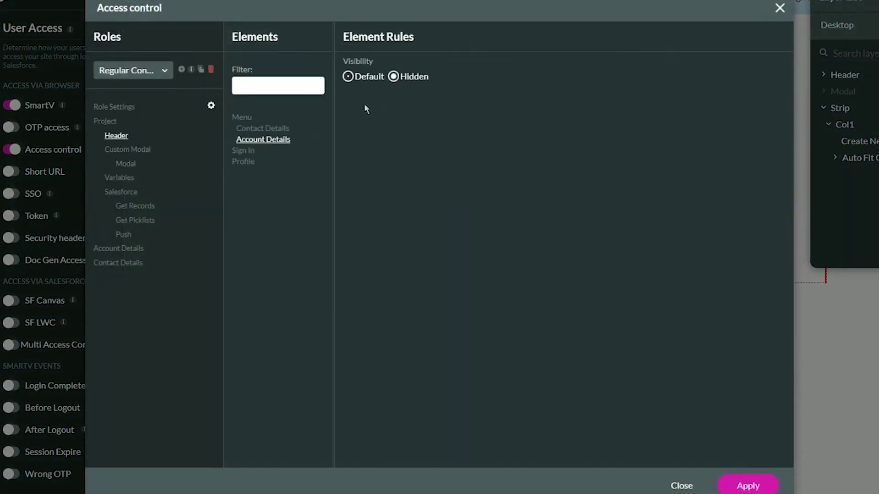
click(747, 486)
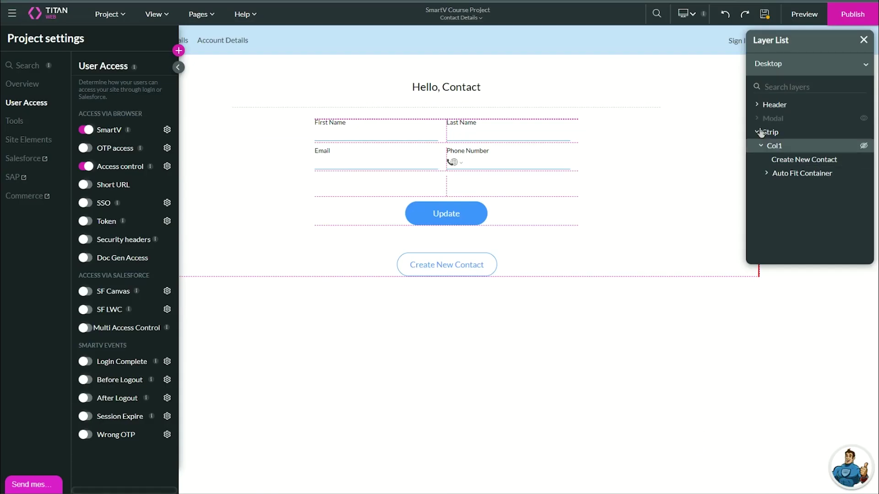
click(764, 15)
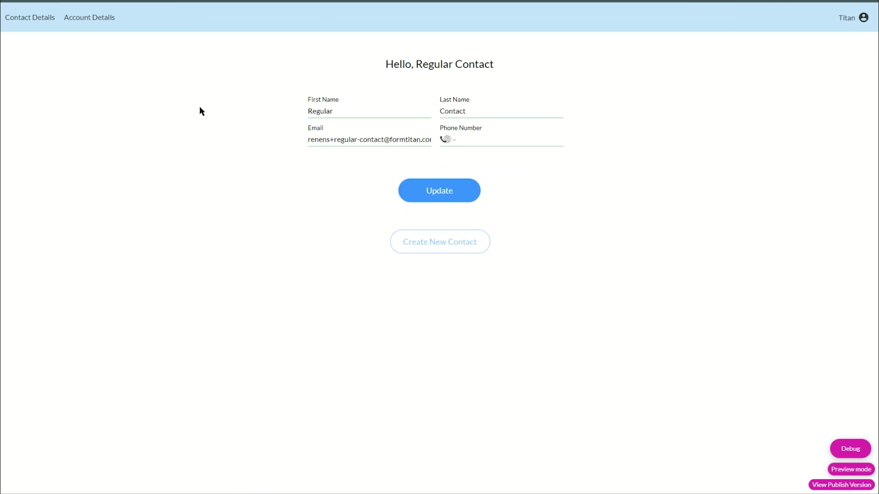
key(F5)
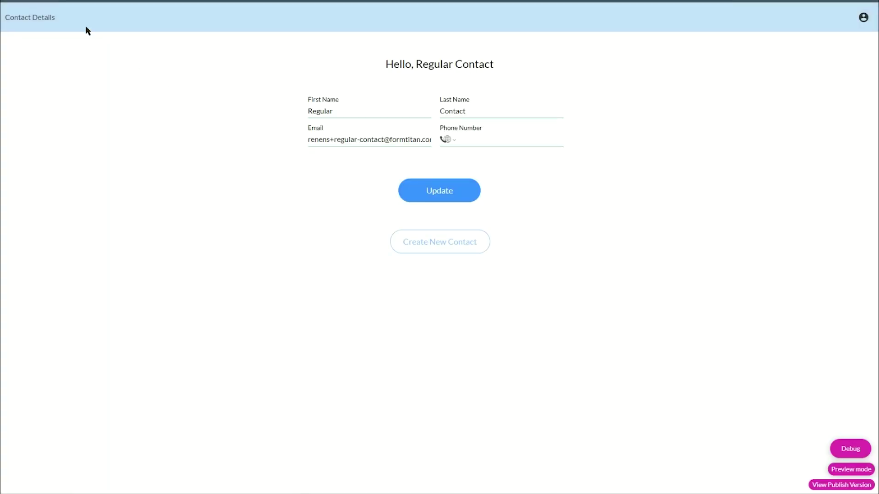